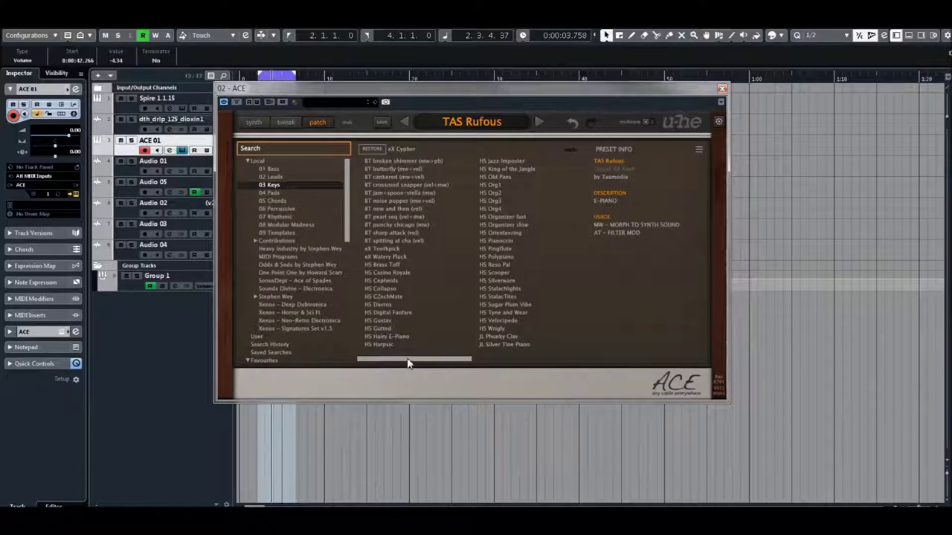
Audition the BT keys presets broken shimmer, cankered, jam+spoon-stella, noise popper, now and then, pearl seq, punchy chicago and spitting at cha.
left_click(385, 161)
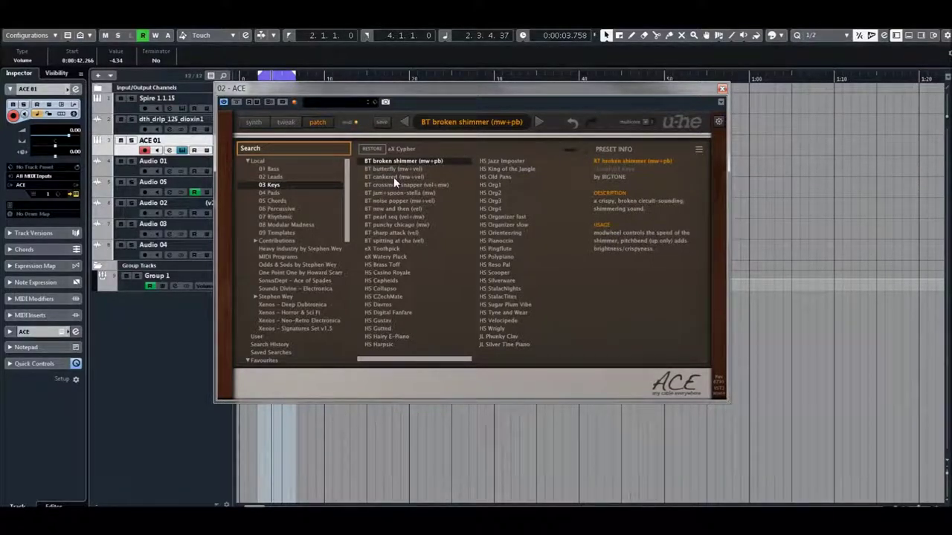
left_click(394, 177)
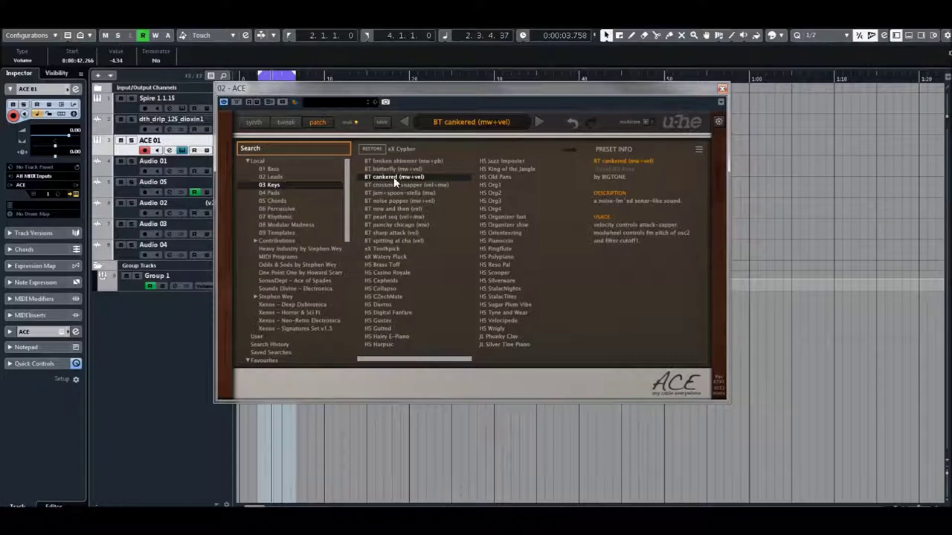
left_click(392, 192)
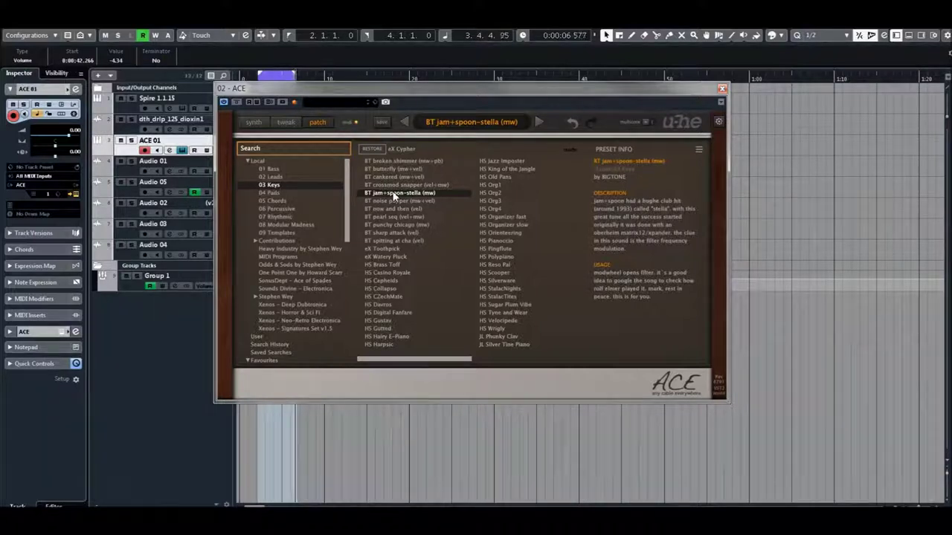
key("Down")
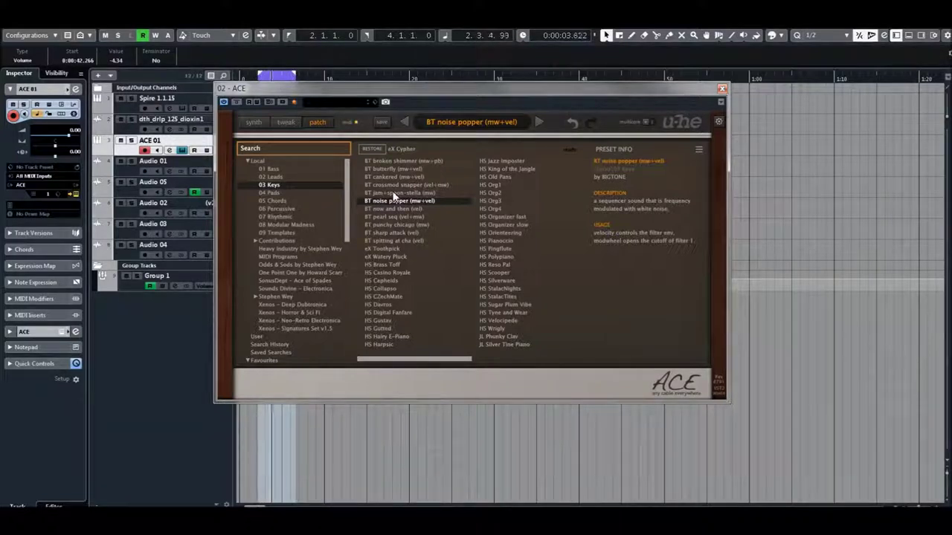
key("Down")
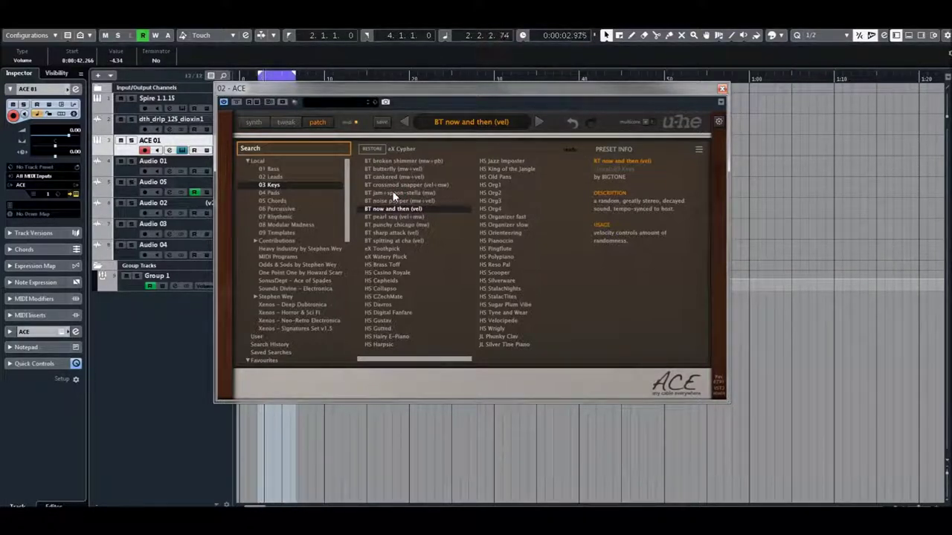
key("Down")
key("Down")
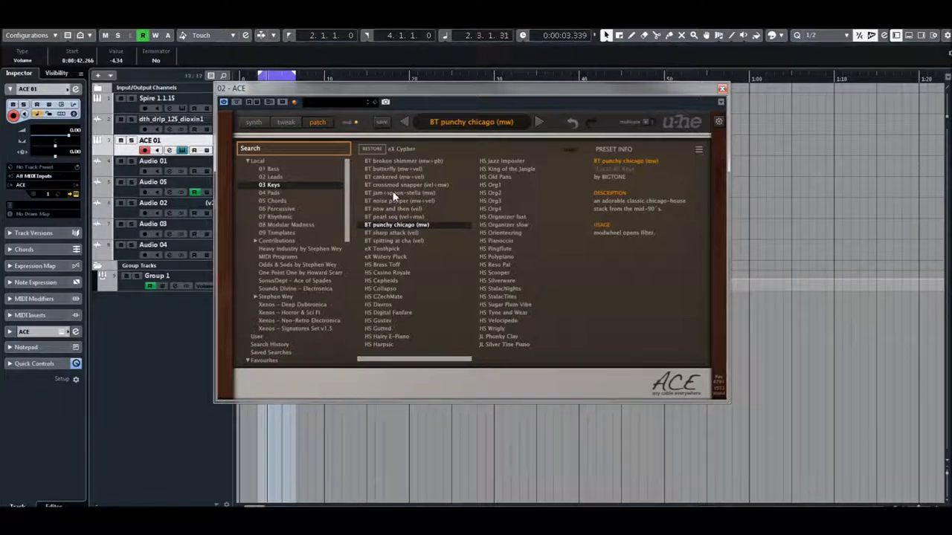
left_click(380, 242)
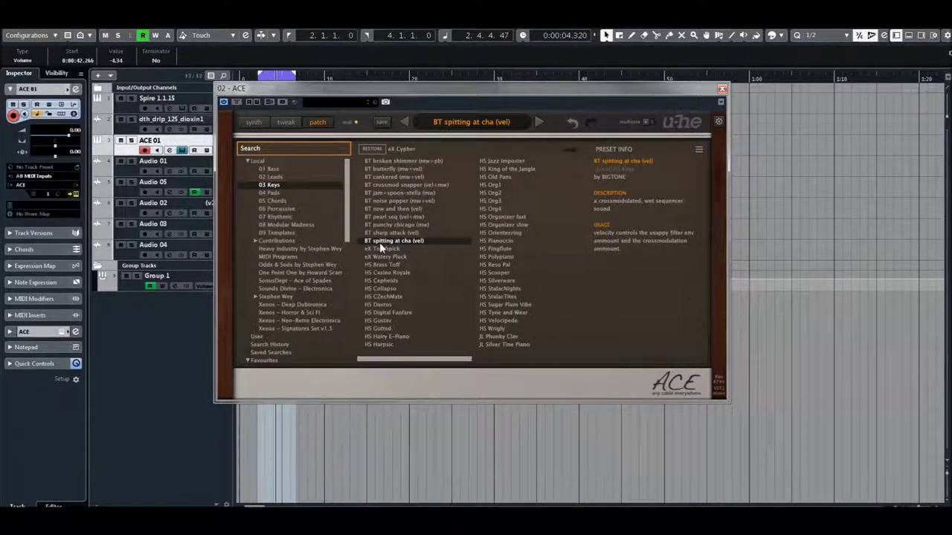
Audition the keys presets eX Watery Pluck, HS Cepheids, HS CZechMate and HS Digital Fanfare.
left_click(381, 258)
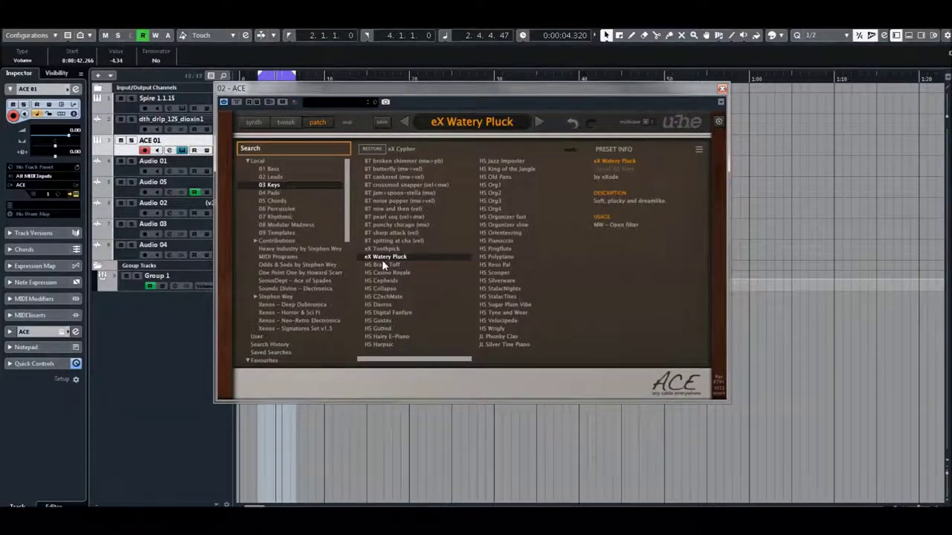
left_click(384, 280)
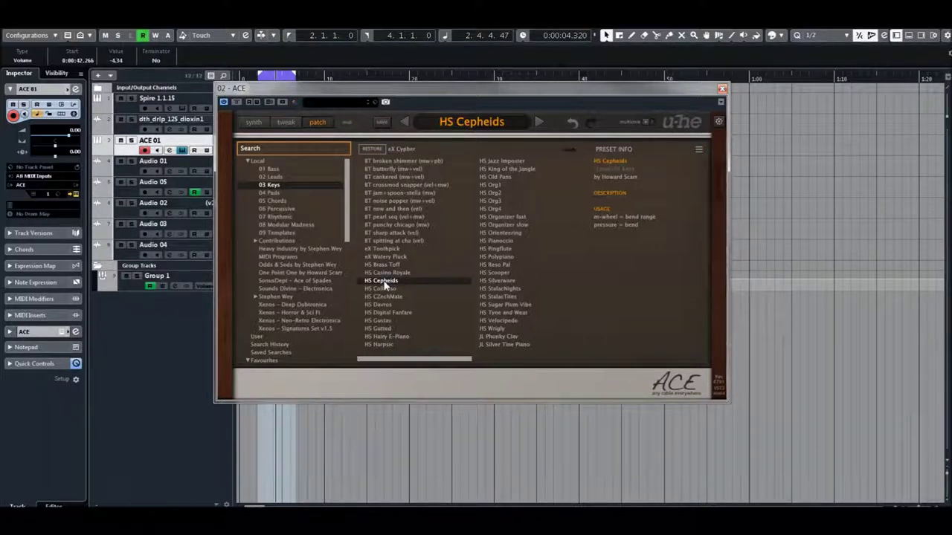
left_click(376, 298)
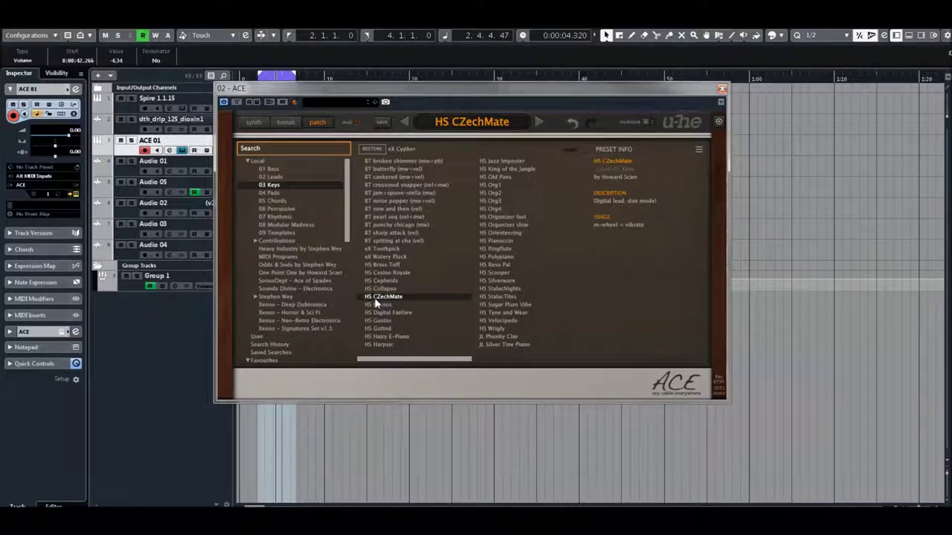
left_click(374, 313)
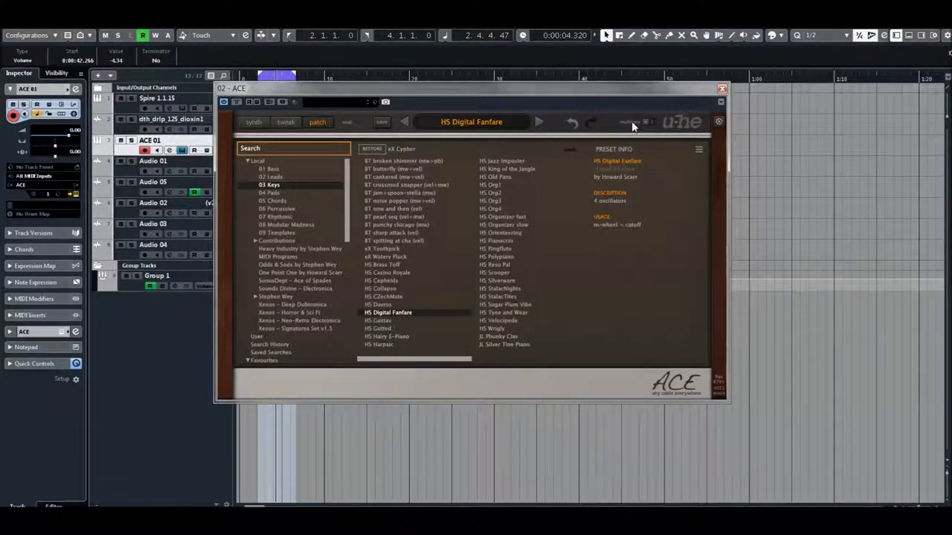
Show the synth controls of HS Digital Fanfare, try the filter knobs and raise the ADSR2 sustain.
left_click(253, 122)
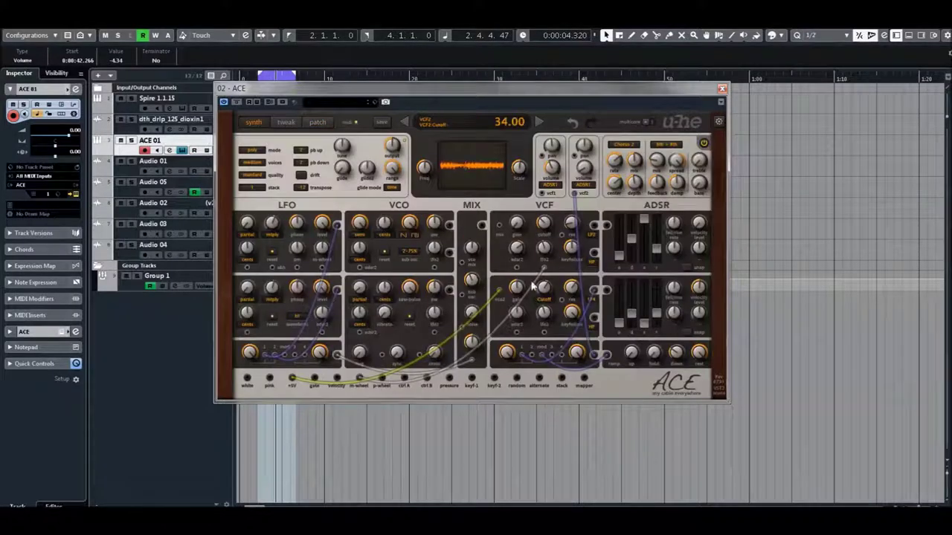
left_click_drag(560, 184, 585, 159)
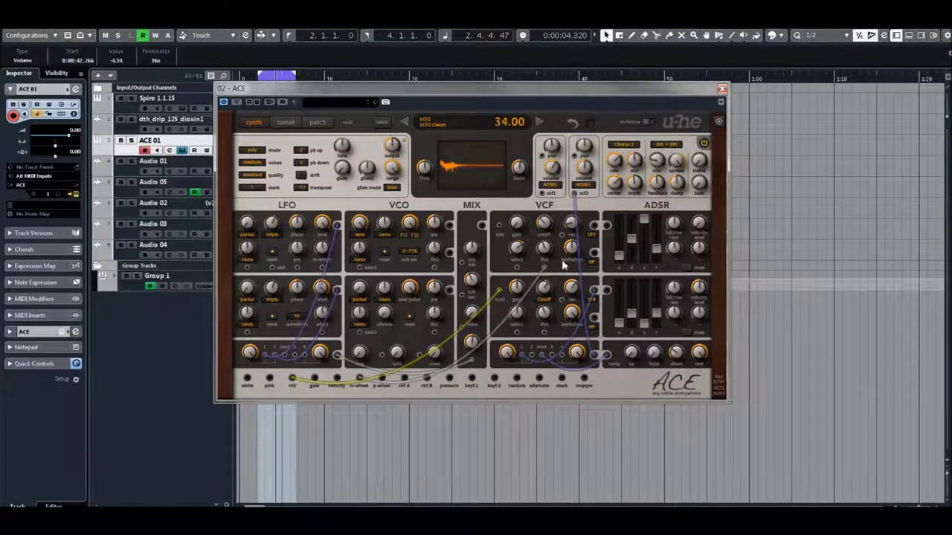
mouse_move(548, 230)
left_mouse_down()
mouse_move(547, 218)
mouse_move(548, 228)
left_mouse_up()
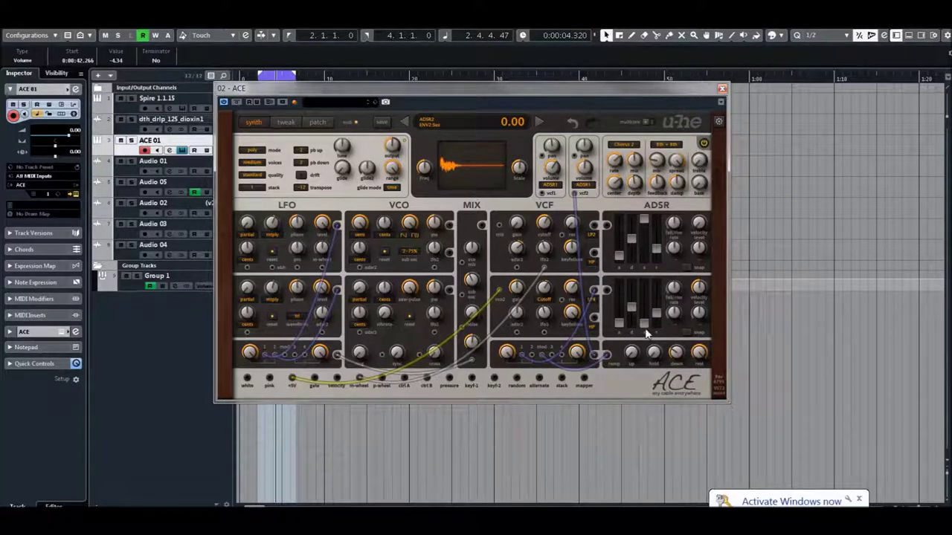
left_click_drag(647, 334, 641, 320)
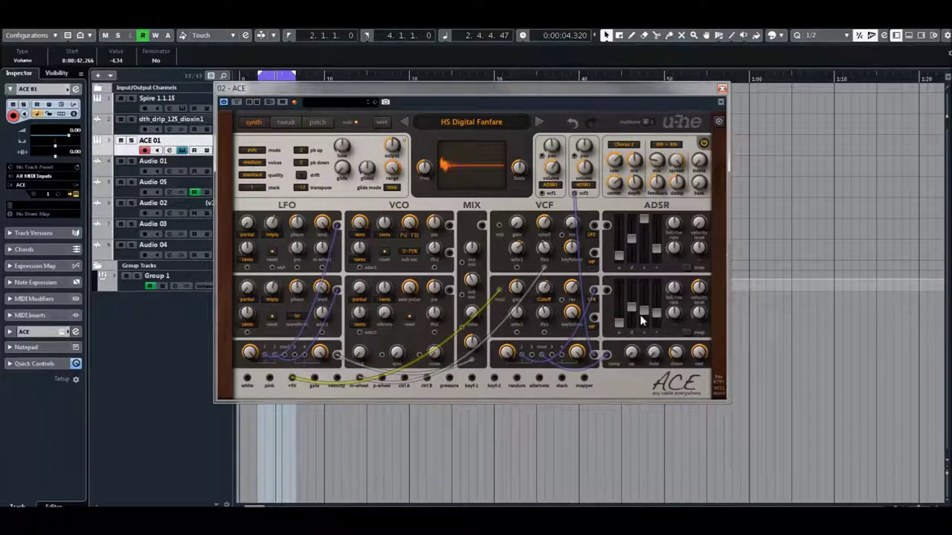
Step forward through the presets HS Gustav, HS Gutted and HS Hairy E-Piano while viewing their synth patching.
left_click(542, 123)
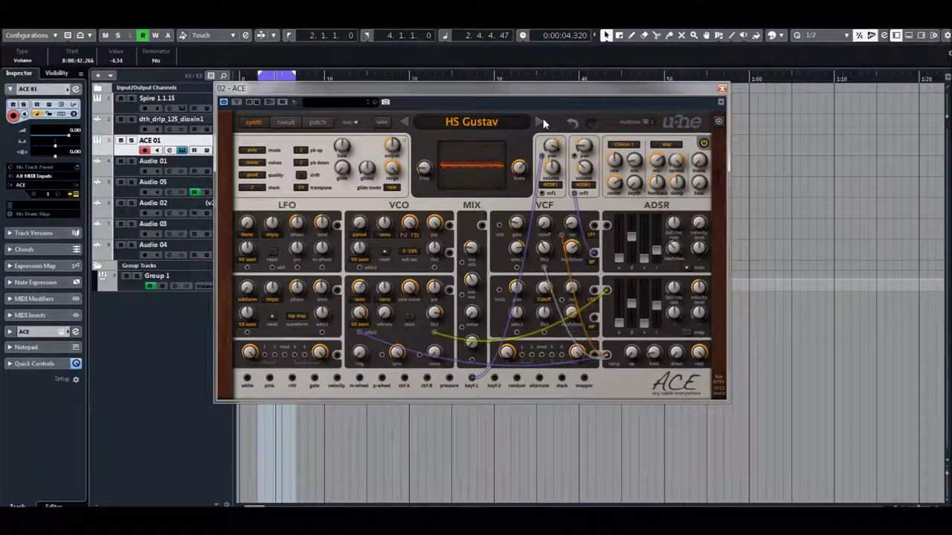
left_click(539, 122)
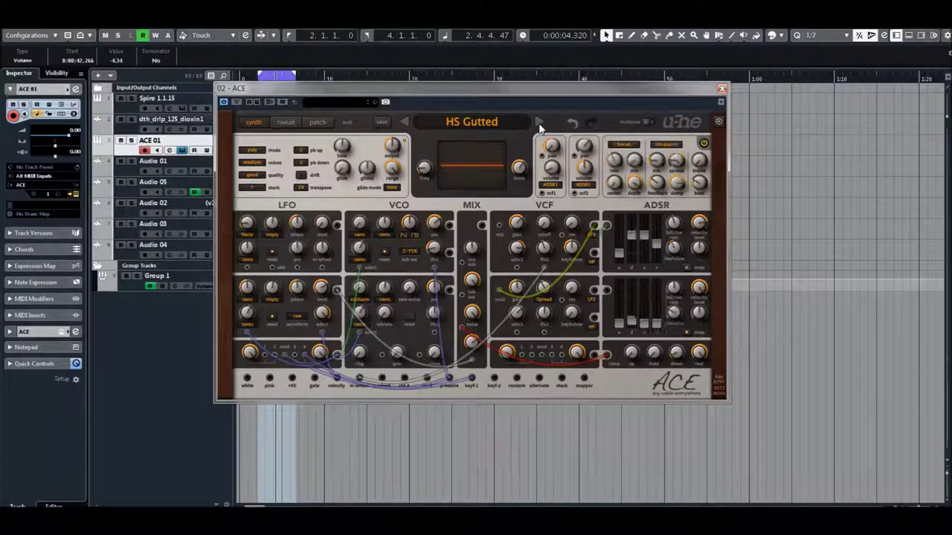
left_click(540, 125)
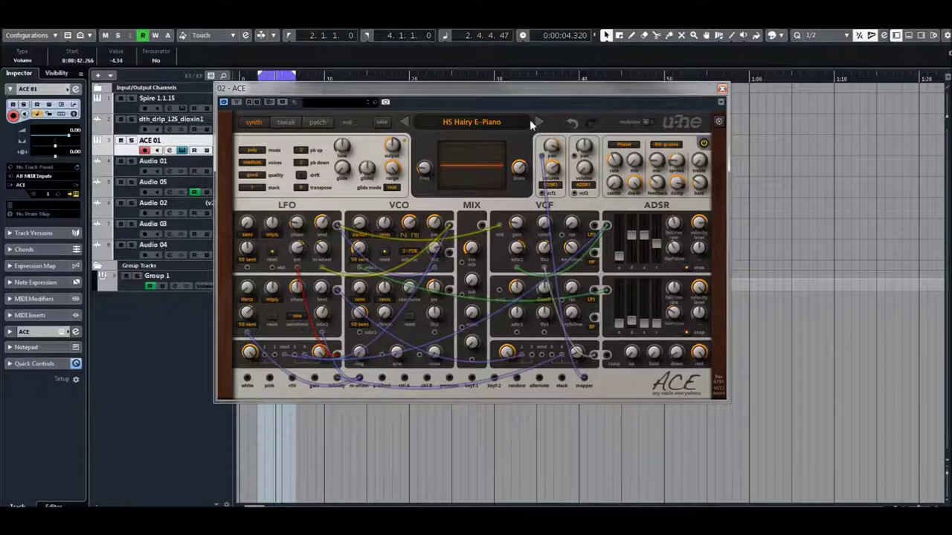
Return to the preset browser and audition HS Jazz Imposter, HS Org4, HS Org2, HS Organizer fast, HS Pingflute and HS StalacTites.
left_click(320, 124)
left_click(494, 163)
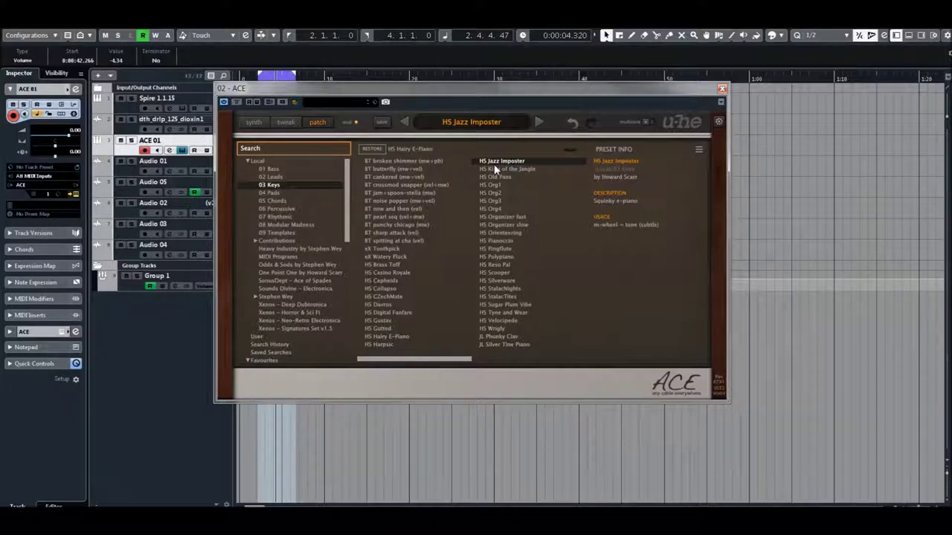
left_click(496, 209)
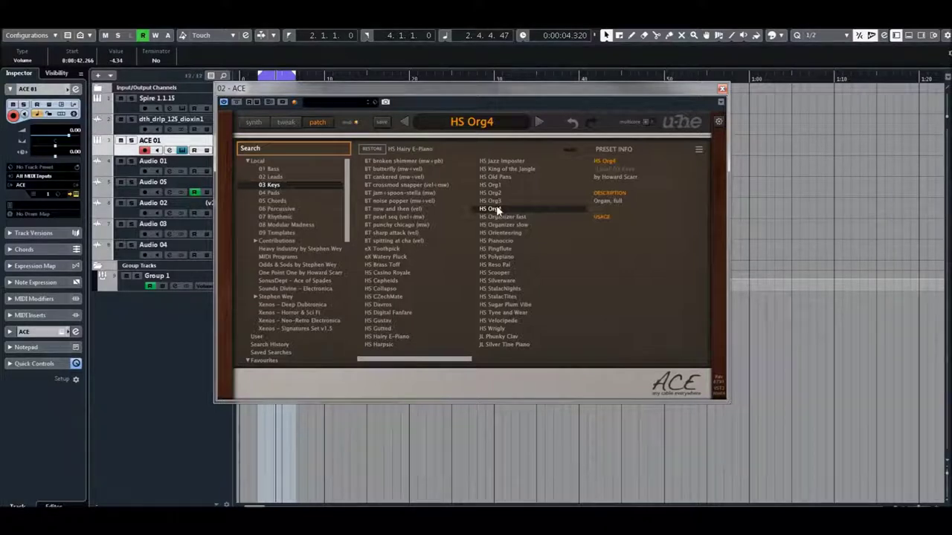
left_click(495, 194)
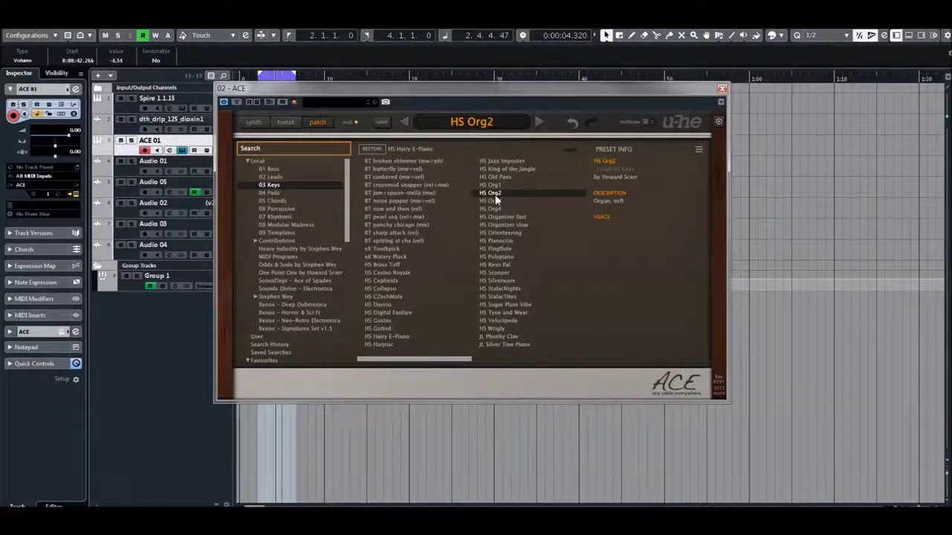
left_click(490, 218)
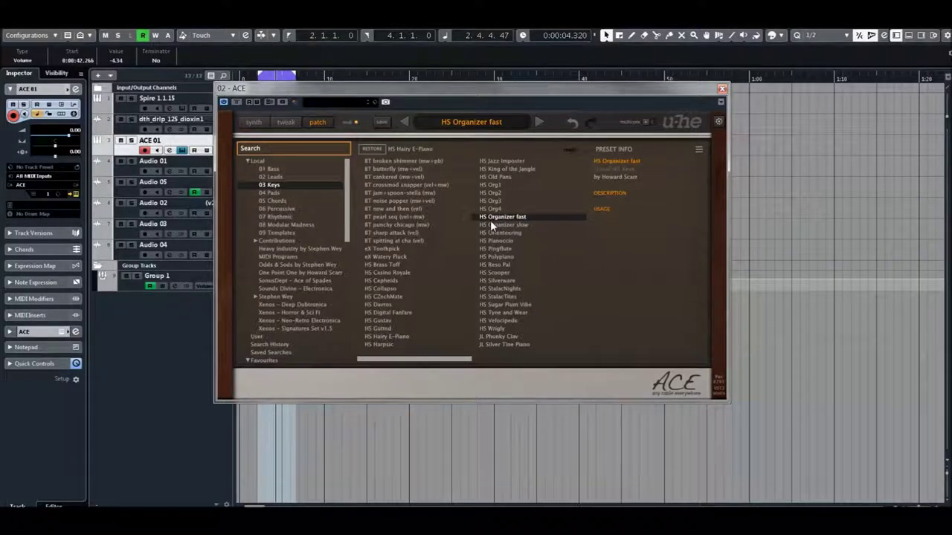
left_click(491, 249)
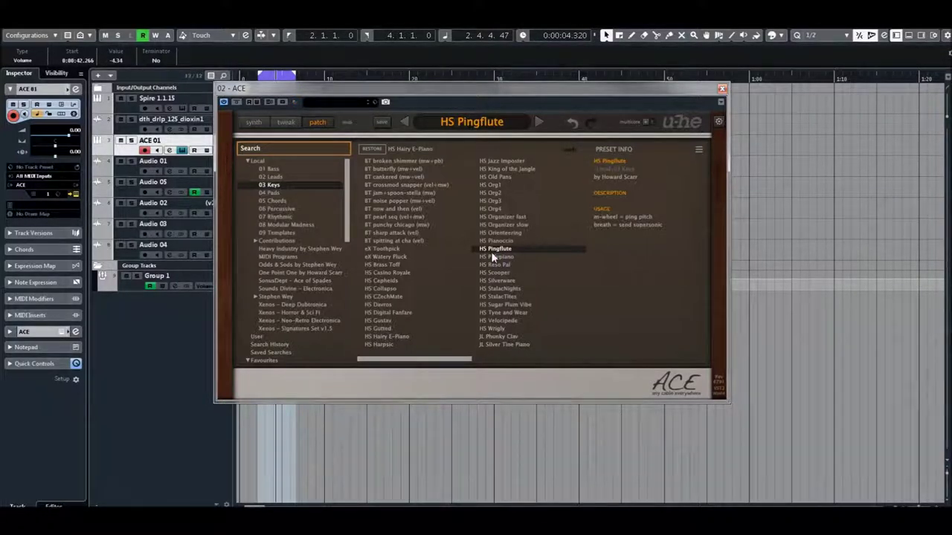
left_click(502, 298)
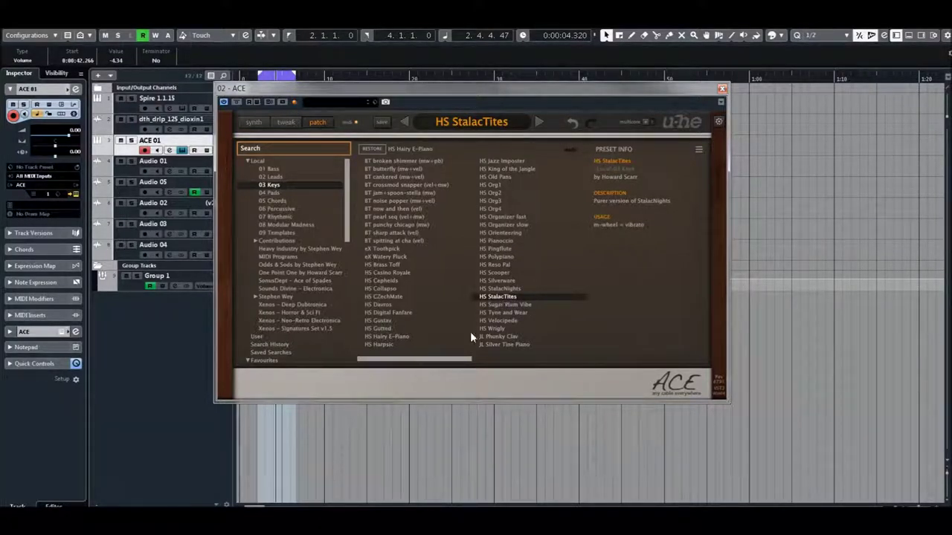
Audition the keys presets RL Bass Pikes, SM my piano and SW Harpsynchord.
left_click(527, 361)
left_click(499, 186)
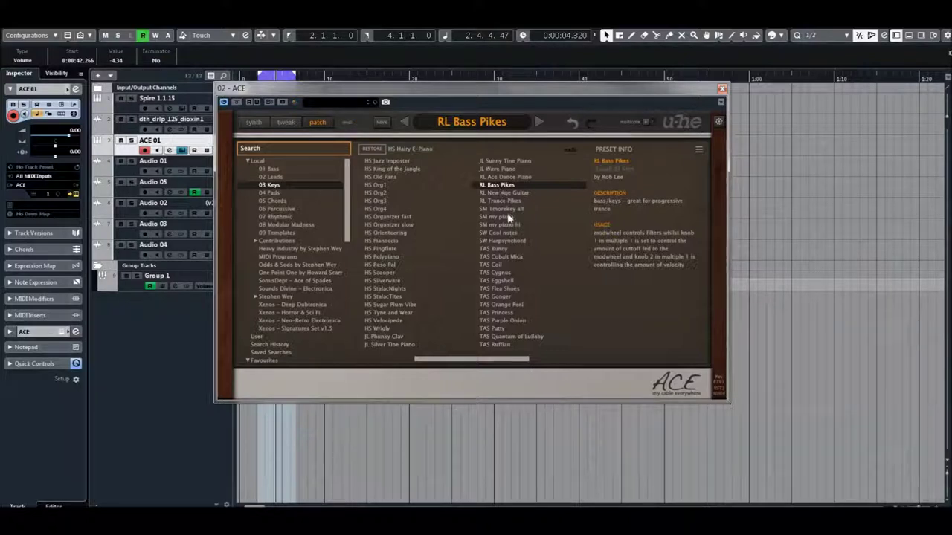
left_click(506, 218)
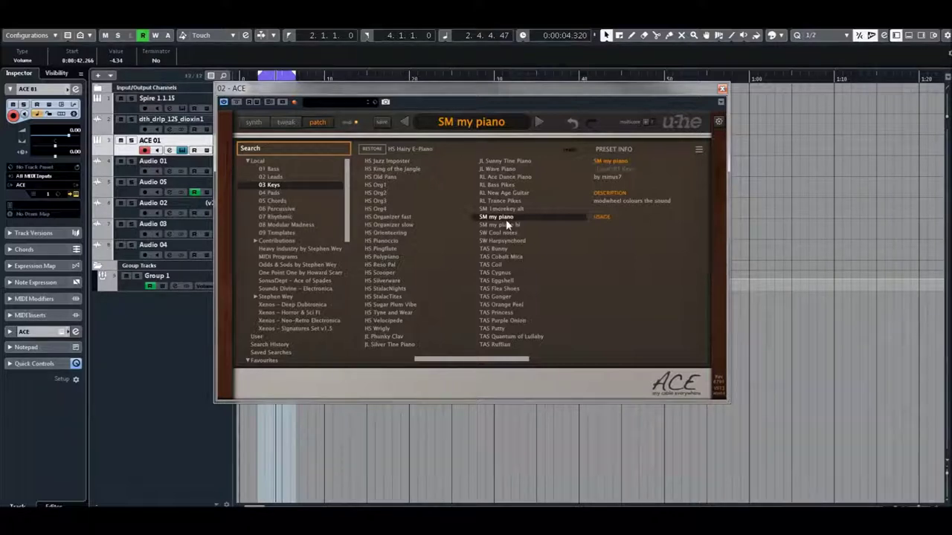
left_click(497, 242)
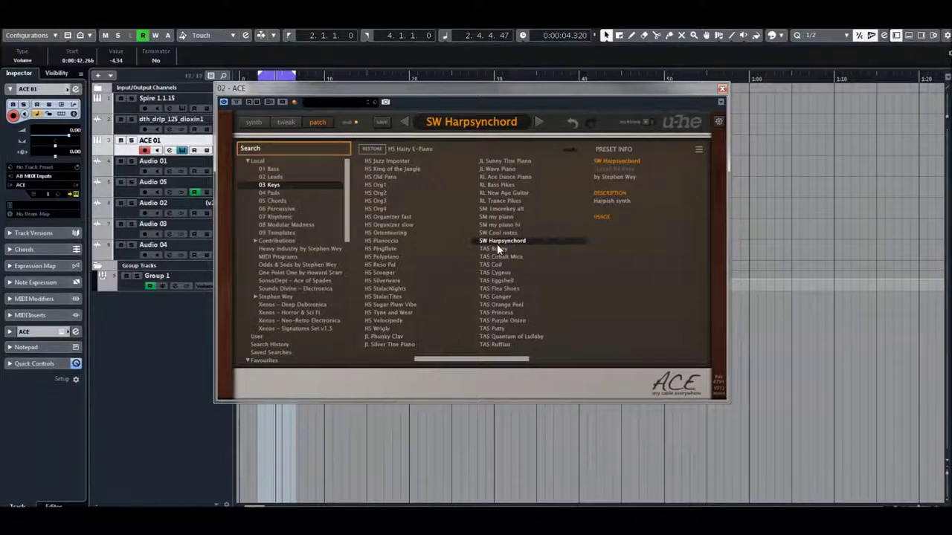
Audition the keys presets TAS Cygnus, TAS Gonger, TAS Princess and TAS Quantum of Lullaby.
left_click(500, 274)
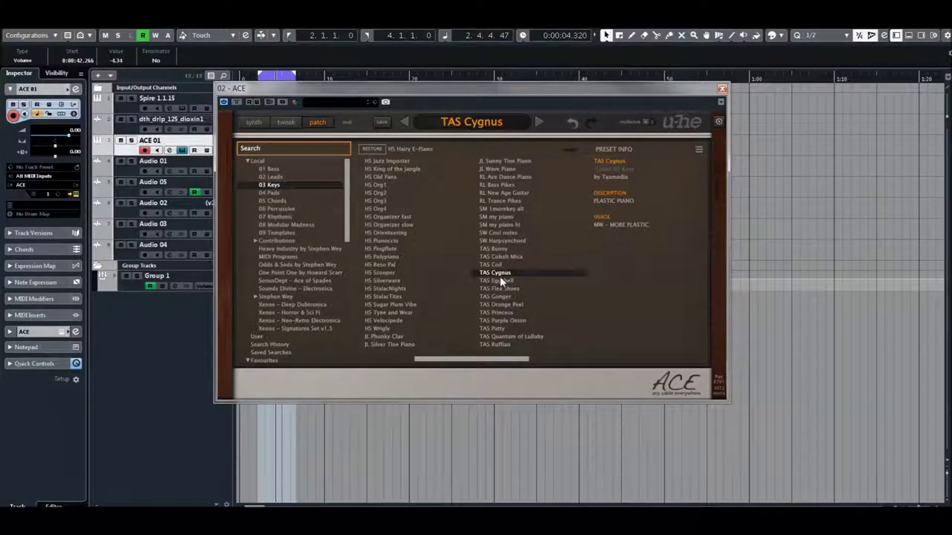
left_click(498, 297)
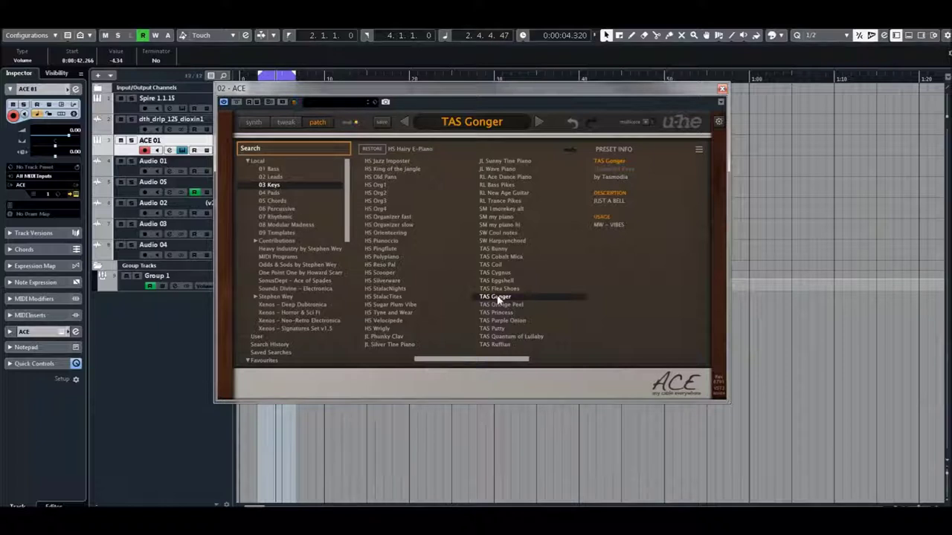
left_click(493, 314)
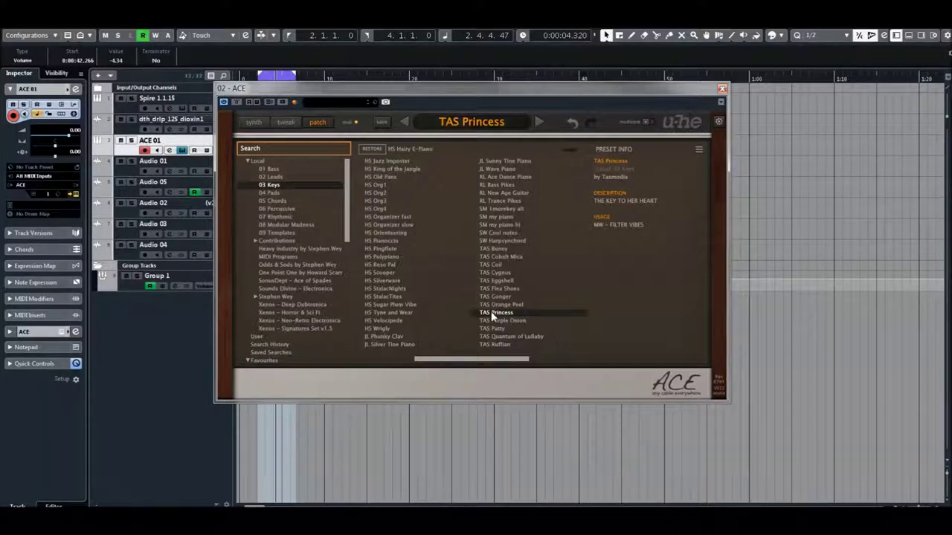
left_click(487, 336)
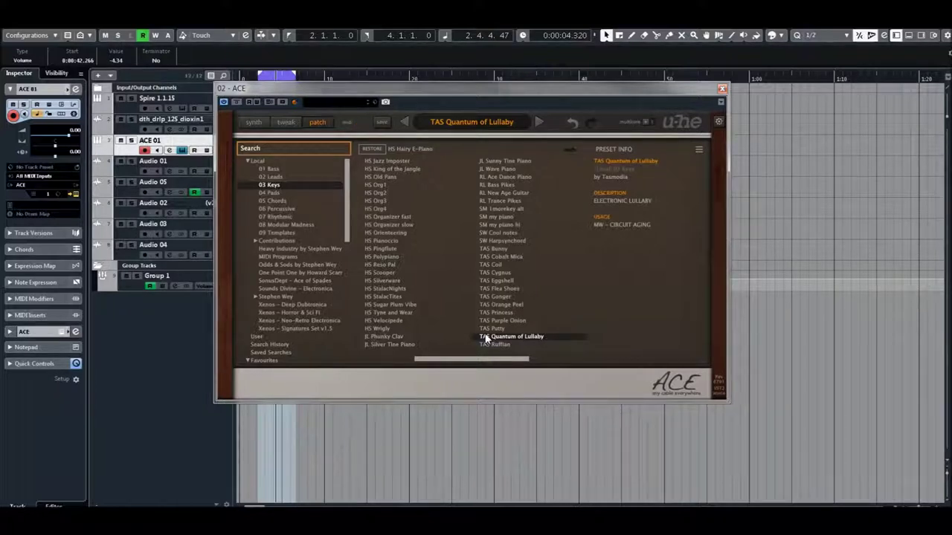
Audition the remaining TAS keys presets Rufous, Sea Flow and Spikey.
left_click(544, 360)
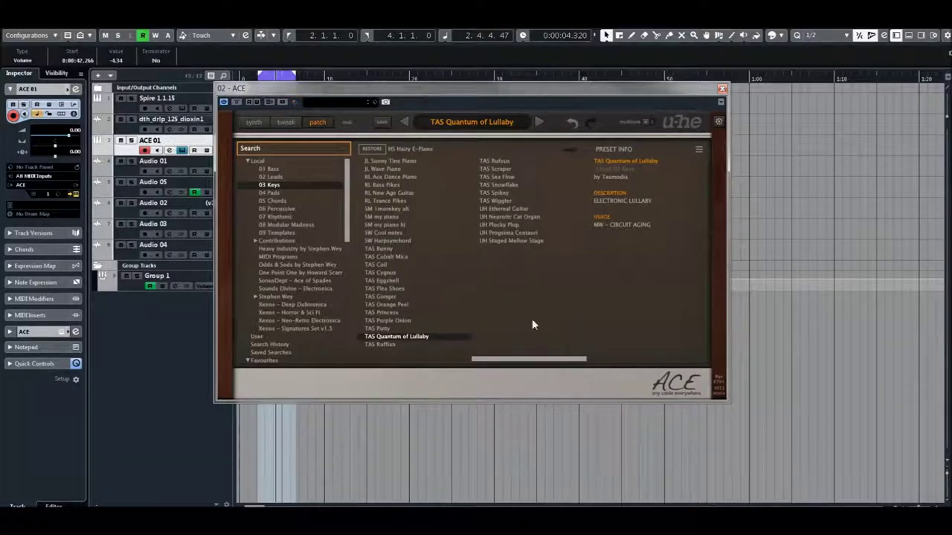
left_click(495, 162)
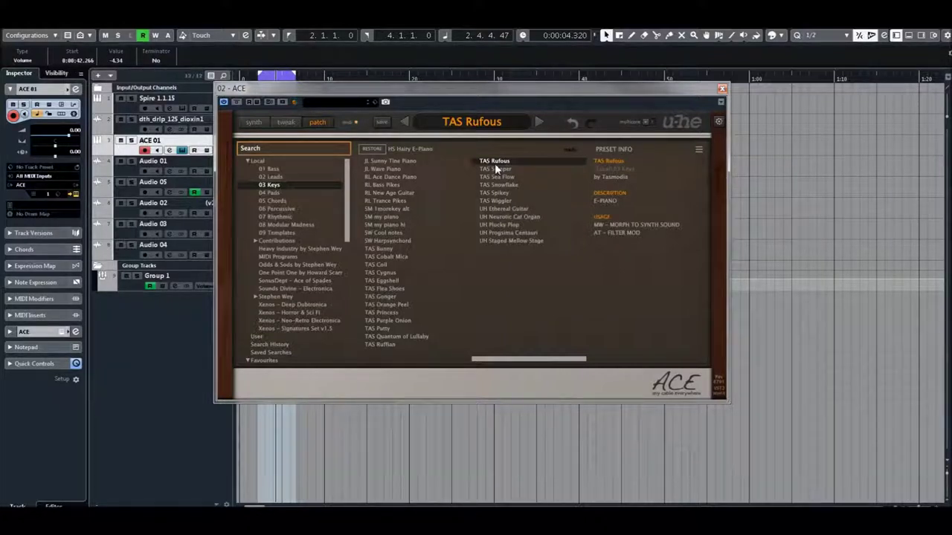
left_click(497, 177)
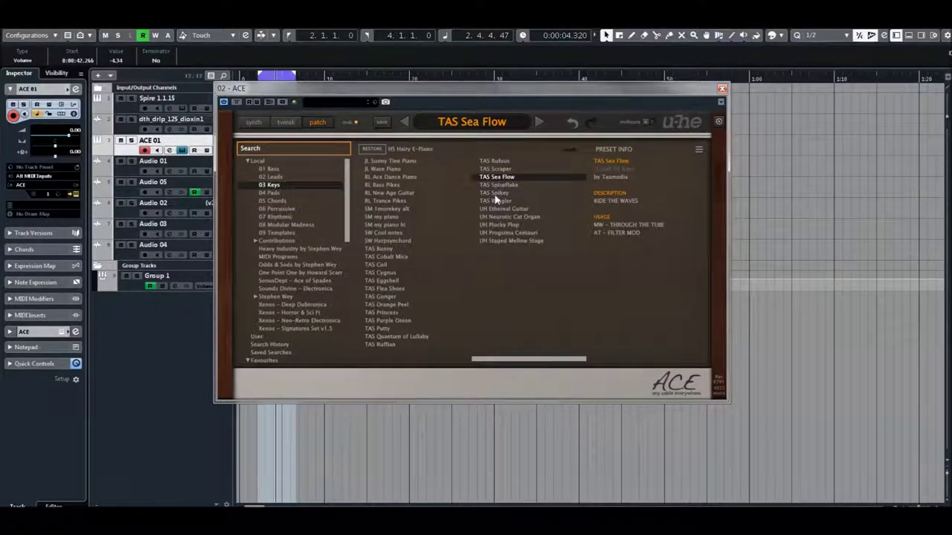
left_click(495, 195)
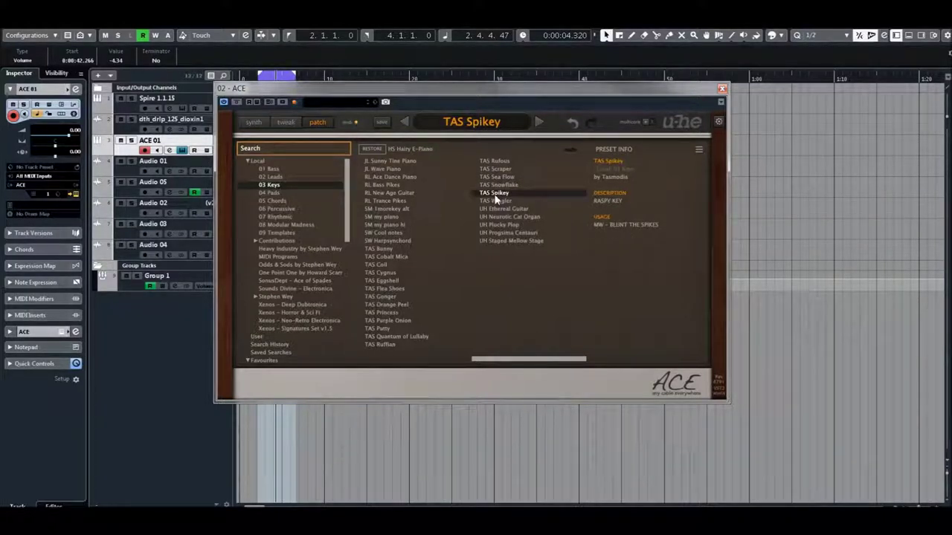
Audition the keys presets UH Ethereal Guitar, UH Plucky Plop and UH Staged Mellow Stage.
left_click(498, 210)
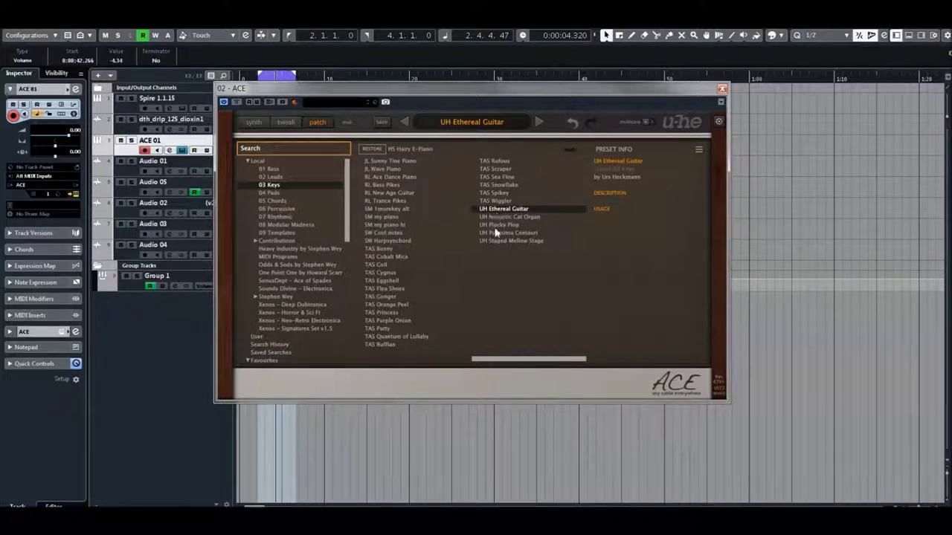
left_click(497, 224)
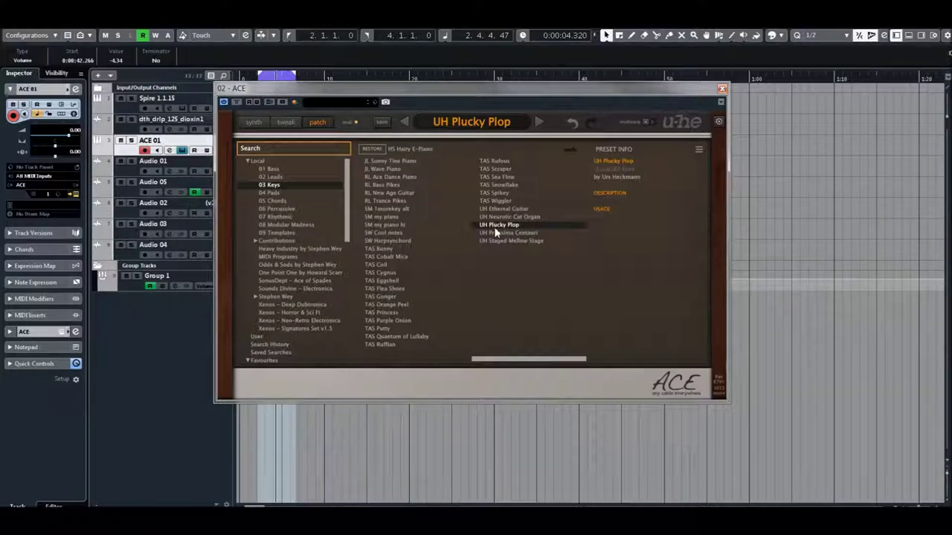
left_click(503, 240)
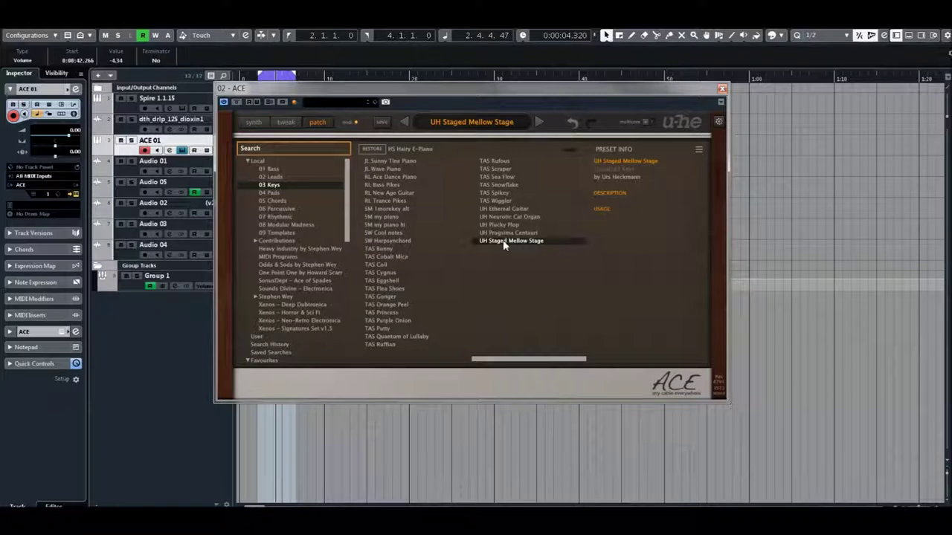